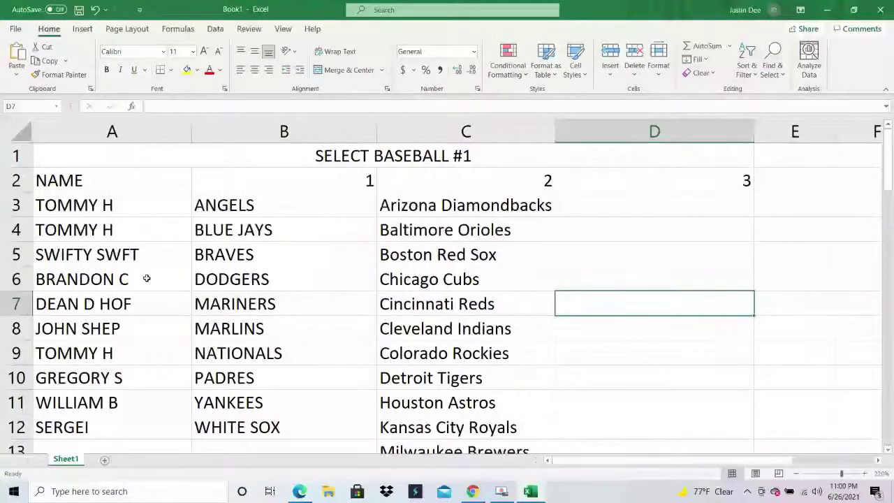
Go through the participant entries in rows 7 to 12 of the NAME column one by one
left_click(82, 311)
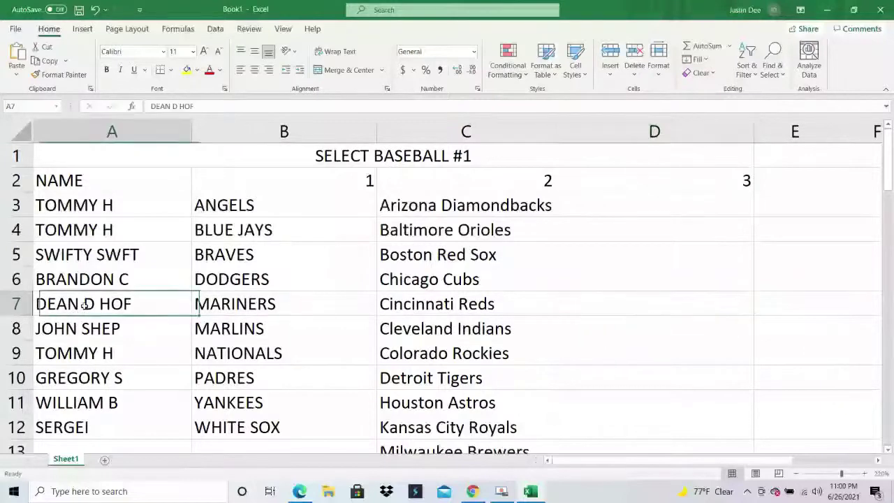
left_click(81, 331)
left_click(77, 353)
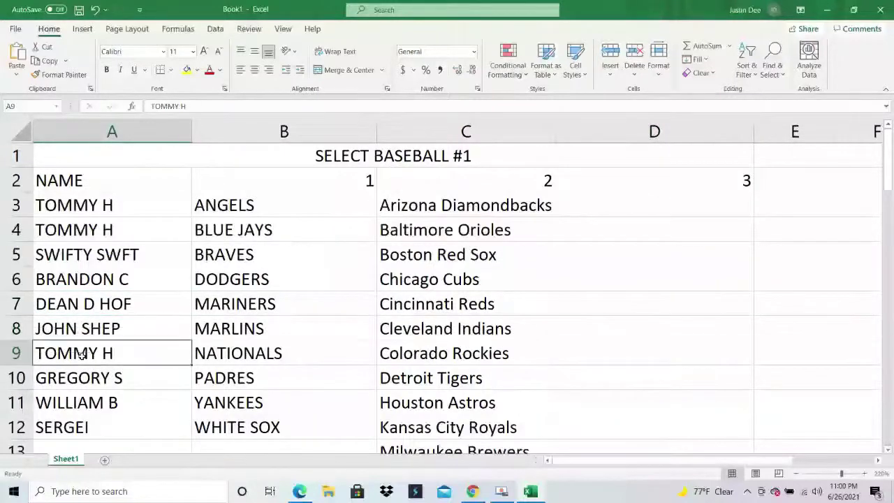
left_click(85, 378)
left_click(93, 401)
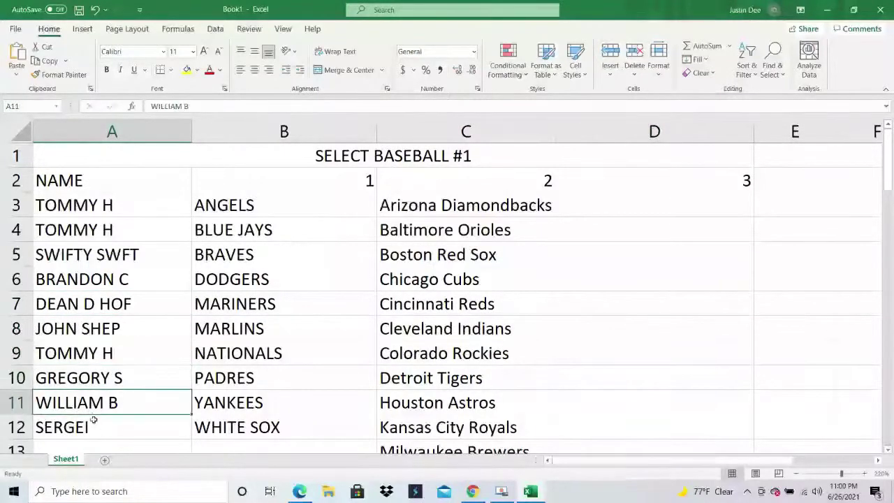
left_click(101, 426)
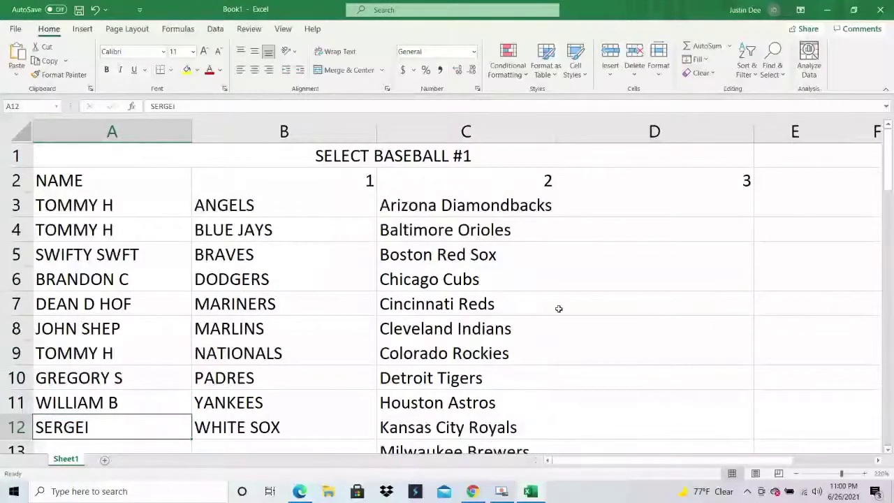
Copy the list of teams in C3:C22, from Arizona Diamondbacks to Texas Rangers
left_click_drag(487, 213, 479, 392)
right_click(479, 392)
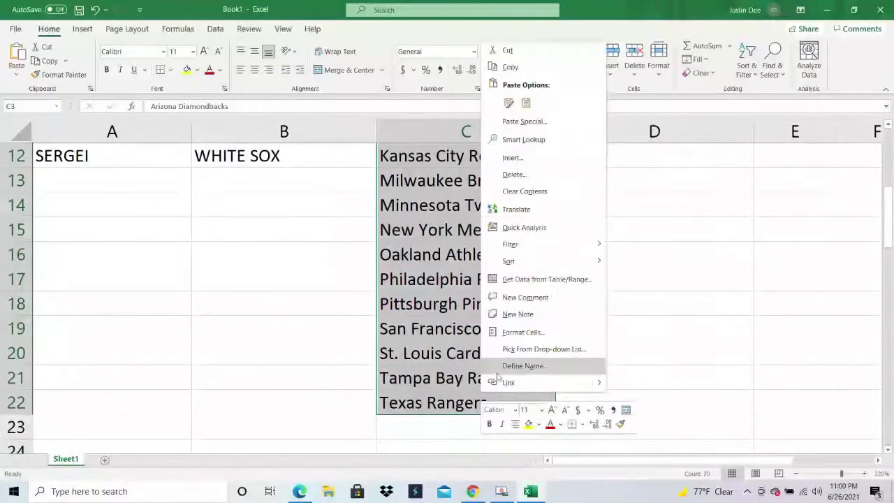
left_click(547, 72)
scroll(489, 280, "up", 4)
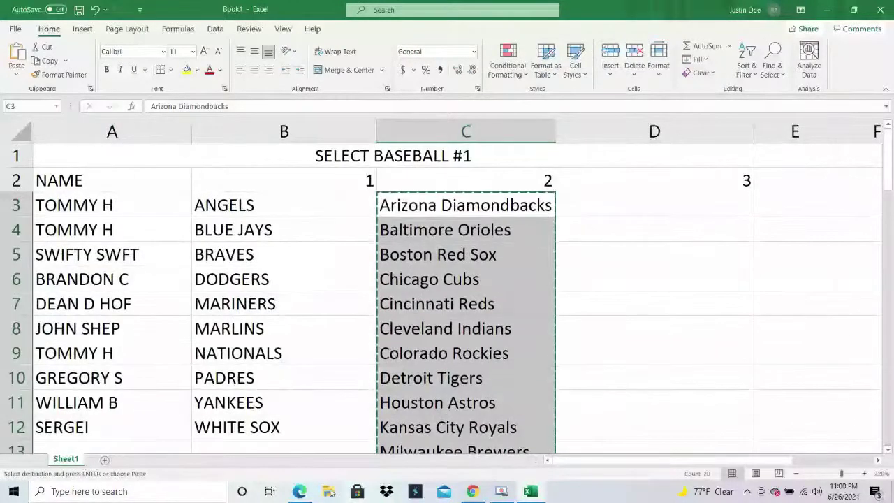
Switch to the RANDOM.ORG List Randomizer in Edge and replace the old list items with the copied teams
left_click(299, 491)
scroll(295, 143, "up", 1)
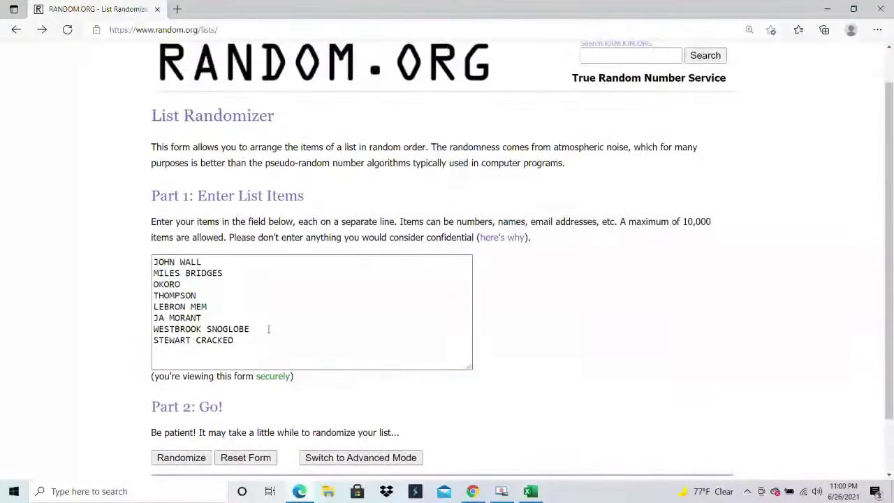
left_click_drag(241, 343, 151, 248)
key("Delete")
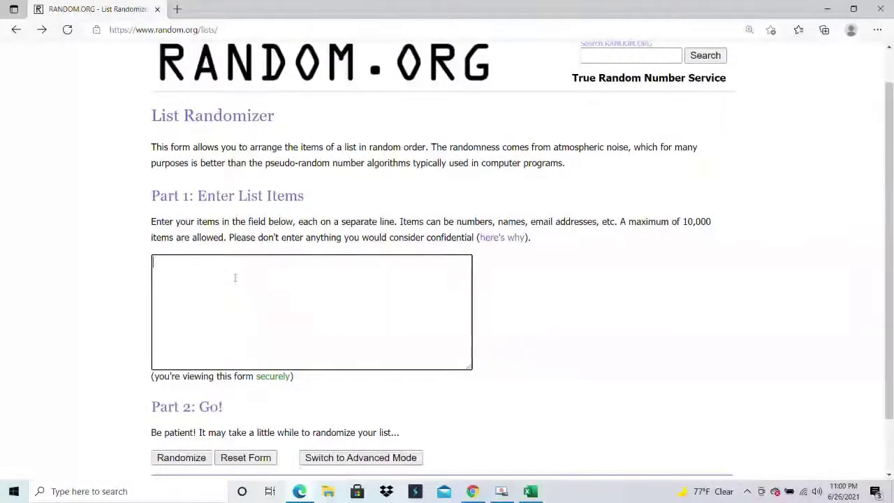
right_click(200, 275)
left_click(235, 316)
Randomize the list of 20 teams seven times
scroll(235, 316, "down", 1)
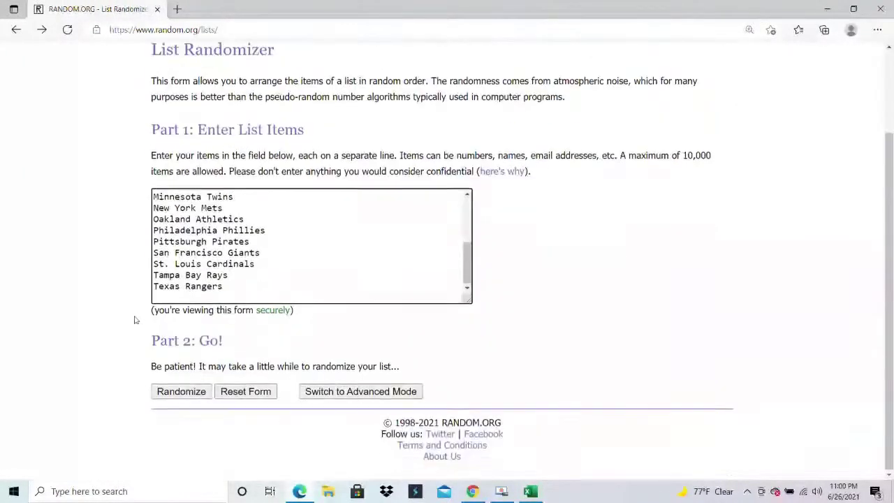
left_click(180, 390)
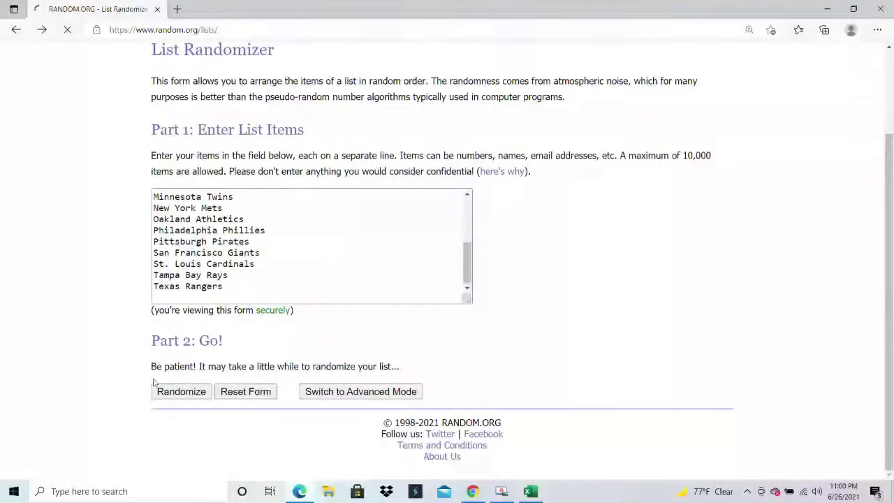
scroll(162, 390, "down", 1)
left_click(168, 392)
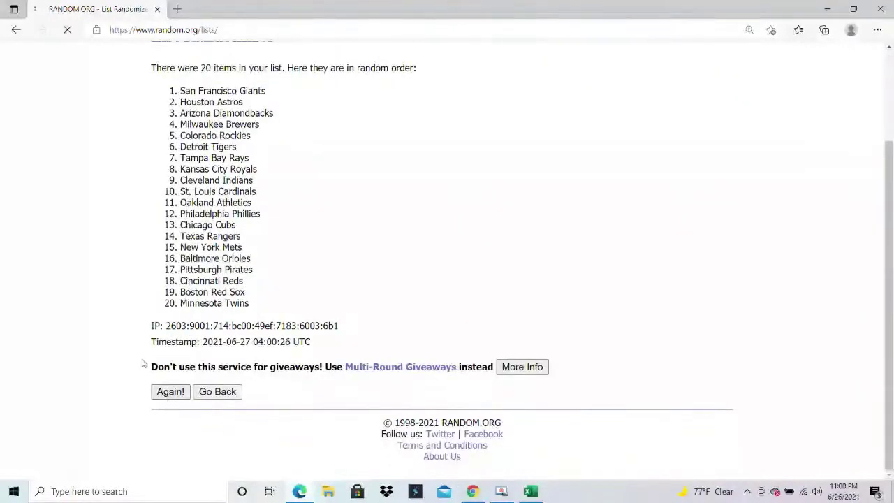
scroll(167, 395, "down", 2)
left_click(167, 392)
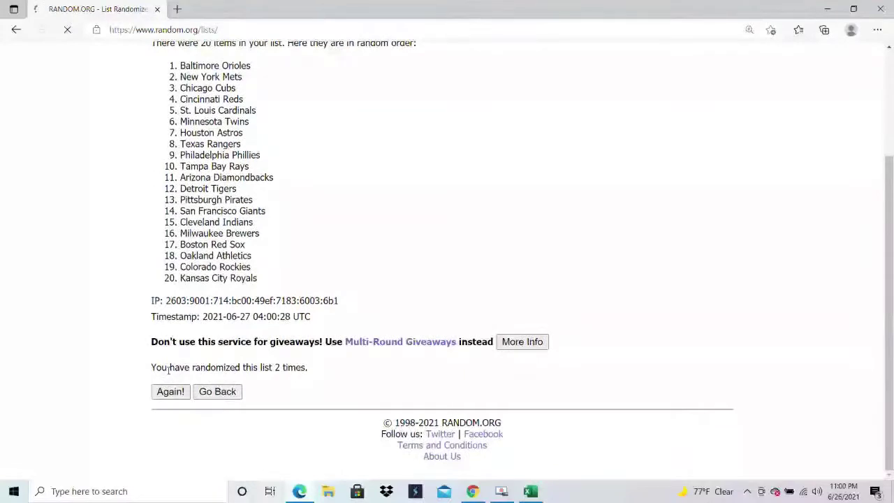
left_click(169, 392)
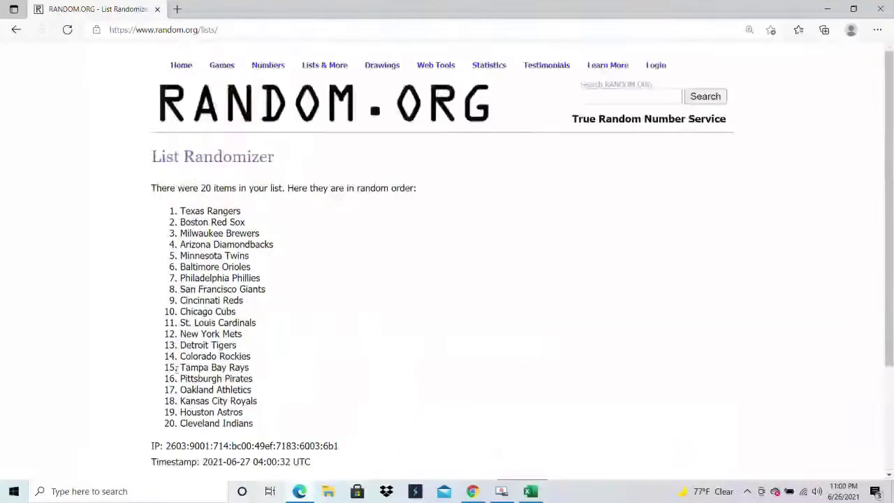
scroll(169, 394, "down", 2)
left_click(170, 392)
scroll(162, 368, "down", 2)
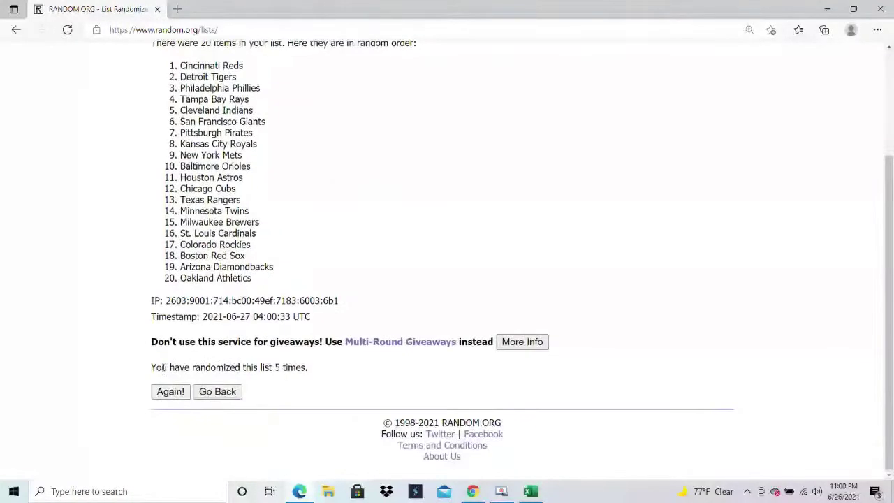
left_click(168, 394)
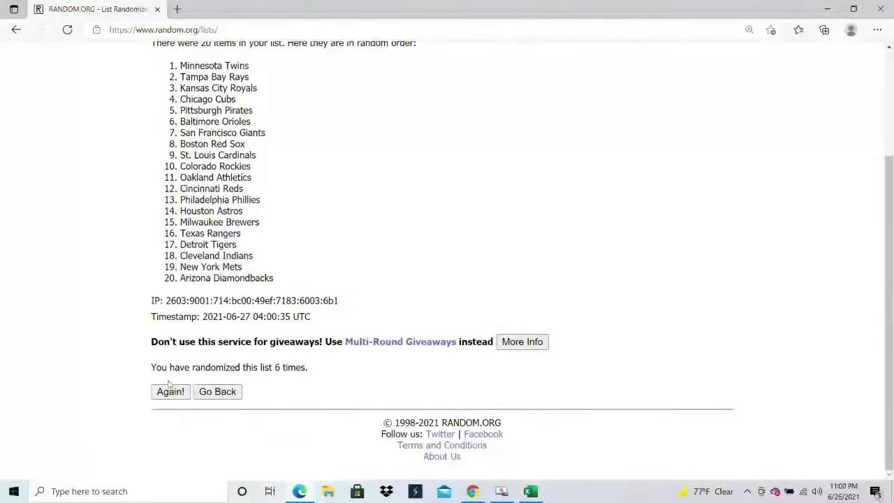
left_click(170, 394)
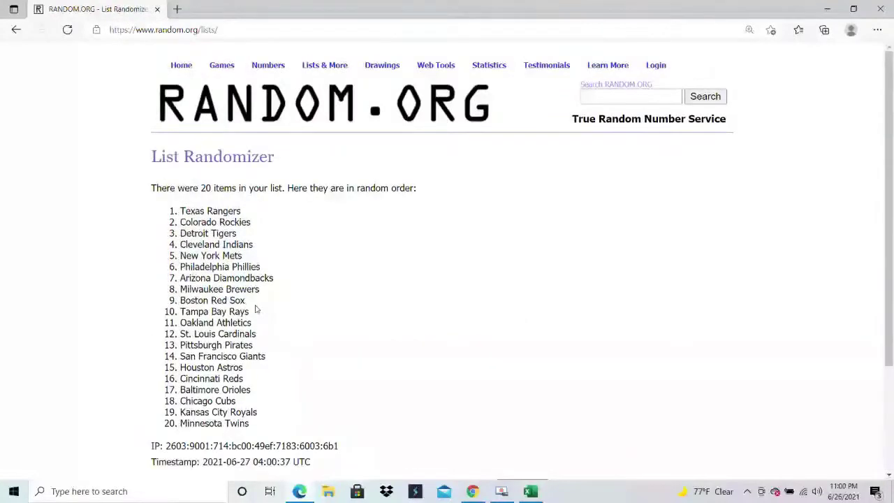
Copy the first ten teams of the randomized list, Texas Rangers through Tampa Bay Rays
left_click_drag(249, 312, 180, 211)
right_click(190, 211)
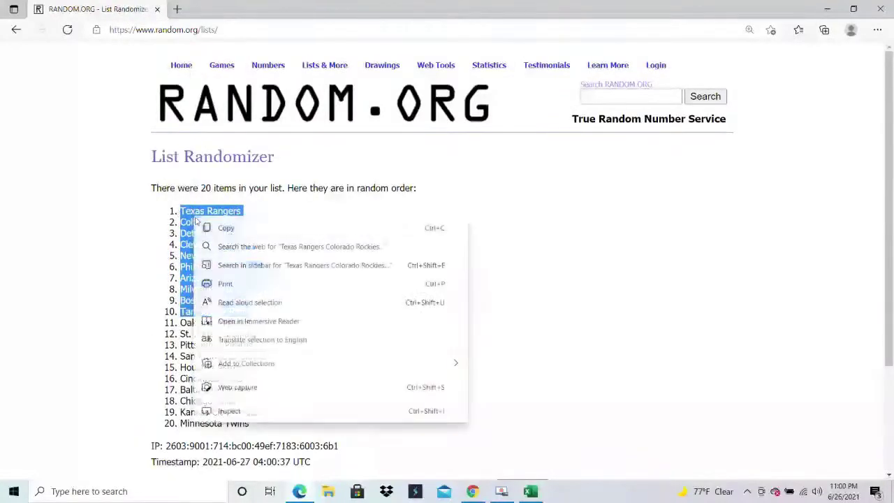
left_click(210, 228)
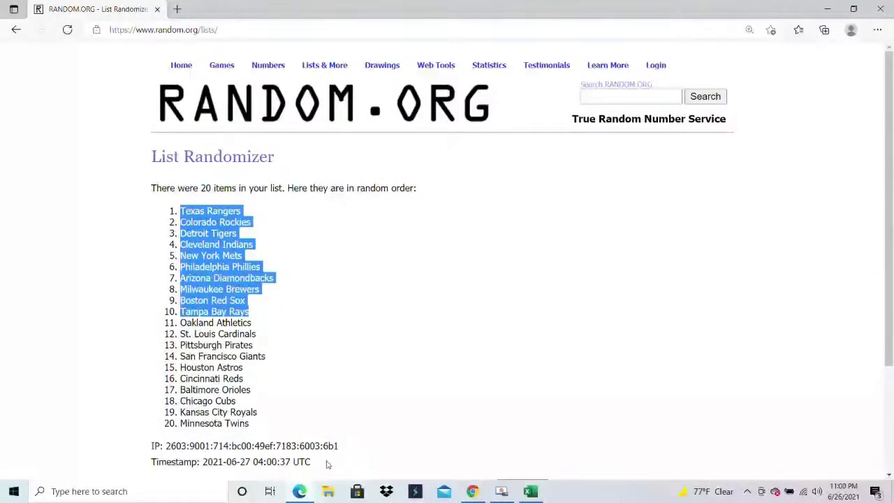
Switch to Excel, clear the old teams from C3:C22 and paste the copied ten teams as plain text starting at C3
left_click(531, 492)
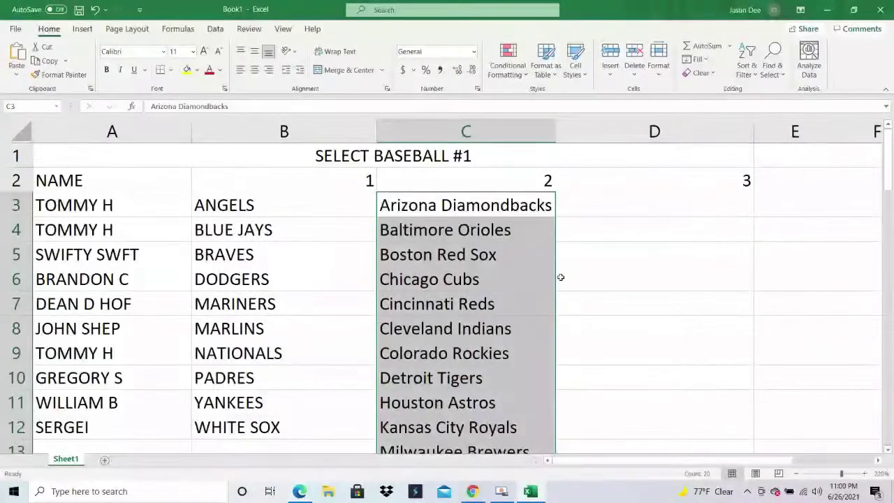
key("Delete")
left_click(517, 206)
right_click(517, 207)
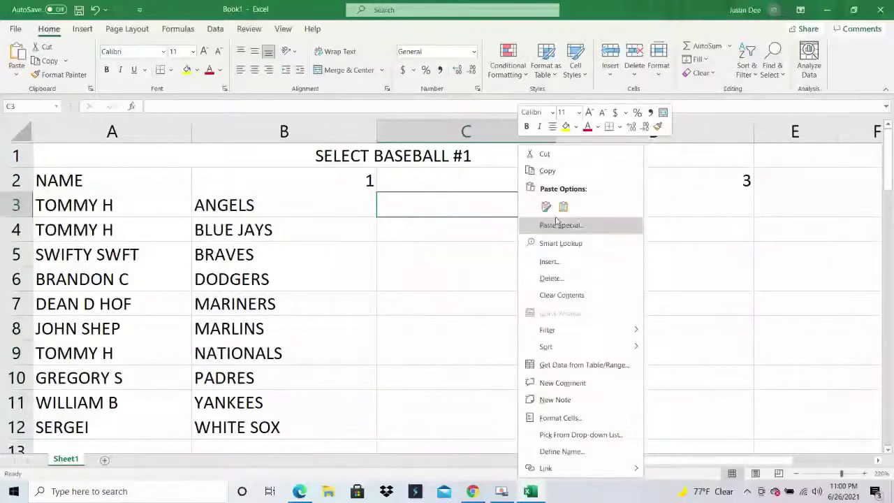
left_click(559, 223)
left_click(438, 159)
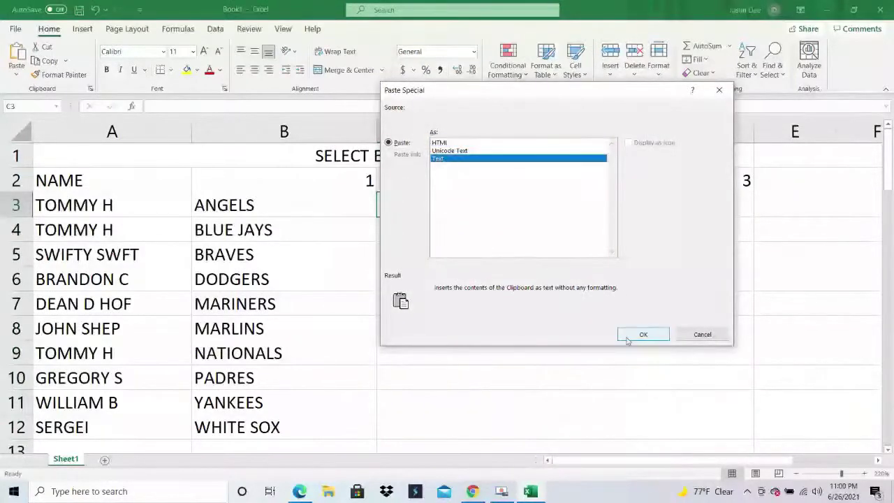
left_click(643, 334)
Return to the randomizer results in Edge and copy teams 11 to 20, Oakland Athletics through Minnesota Twins
left_click(299, 492)
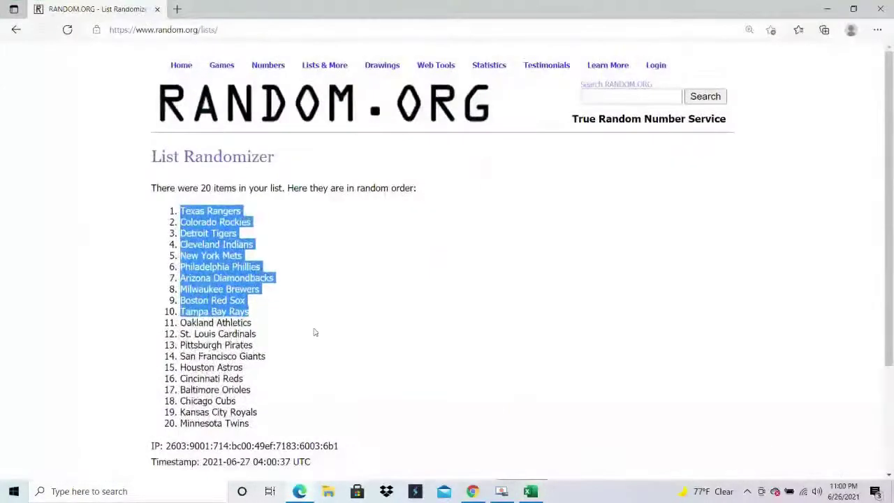
left_click_drag(259, 429, 192, 322)
right_click(198, 325)
left_click(259, 131)
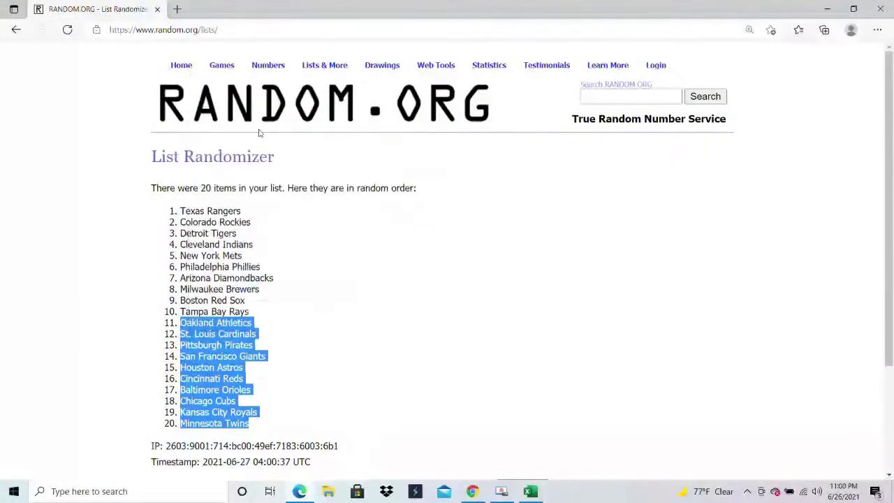
Switch to Excel and paste the remaining ten teams as plain text starting at D3
left_click(530, 491)
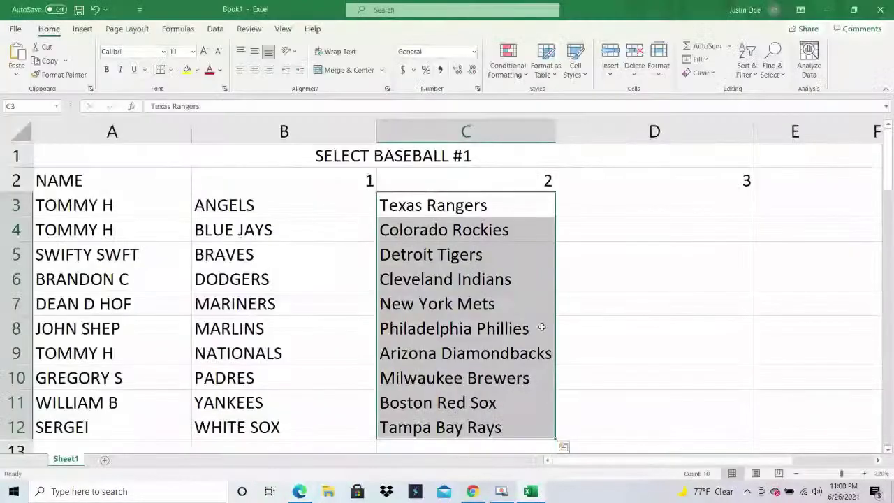
right_click(594, 213)
left_click(637, 225)
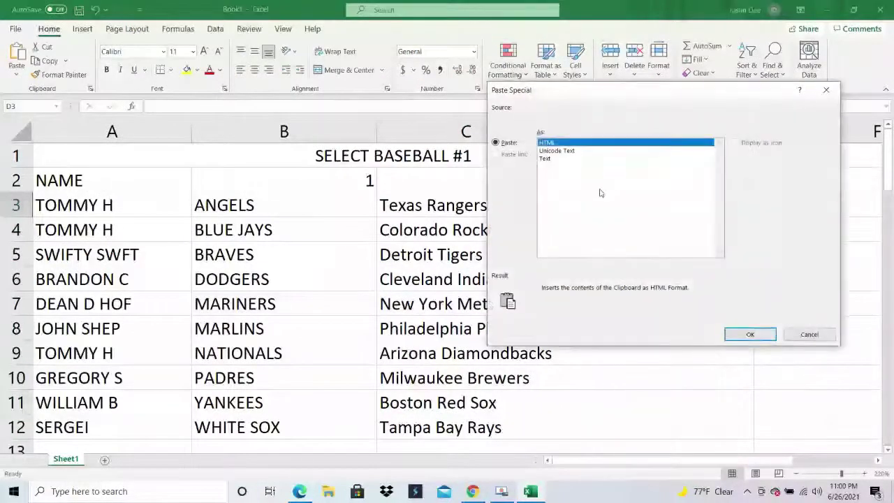
left_click(549, 158)
left_click(750, 334)
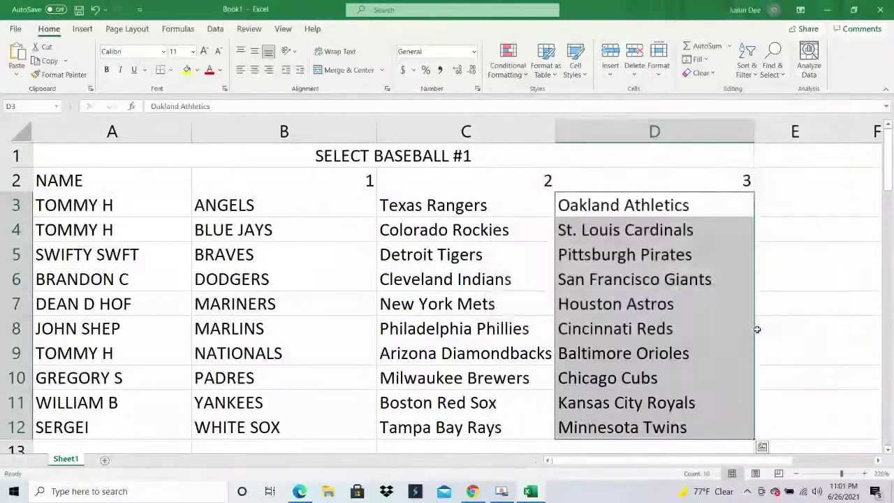
Copy the ten teams in B3:B12, from ANGELS to WHITE SOX
left_click_drag(286, 203, 284, 421)
right_click(284, 421)
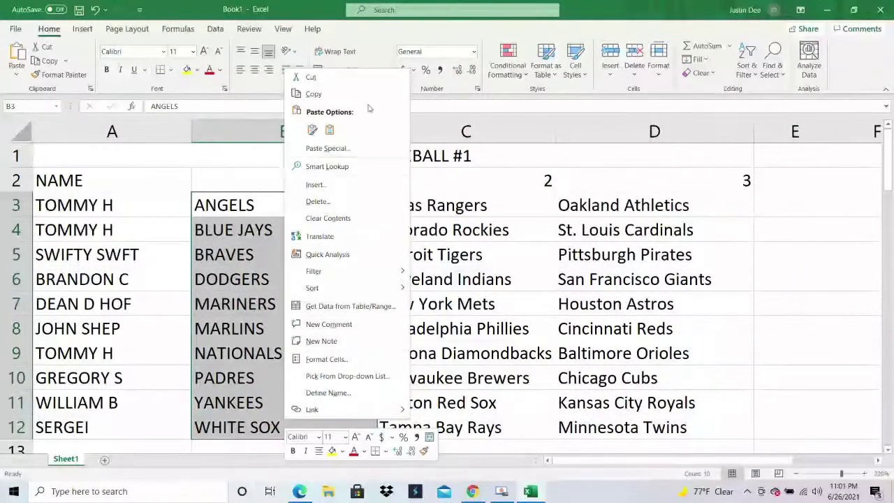
left_click(314, 94)
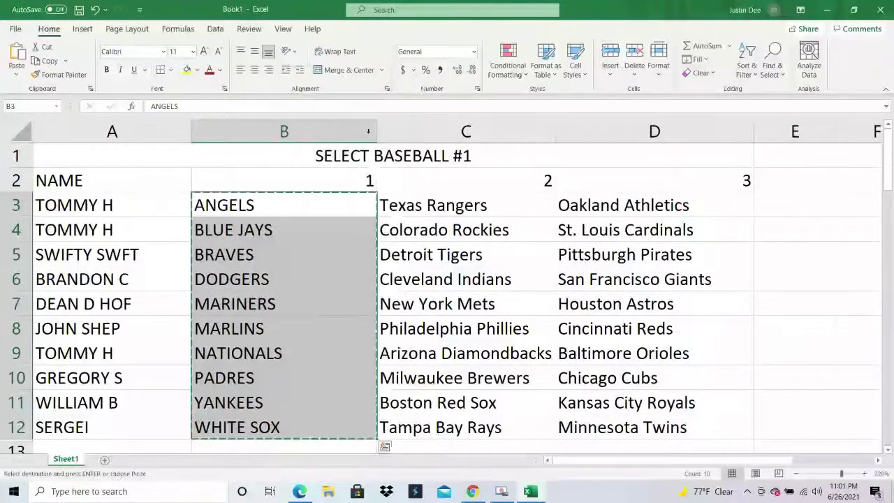
Switch to Edge, open a new List Randomizer form and paste the ten column B teams as list items
left_click(299, 491)
mouse_move(327, 66)
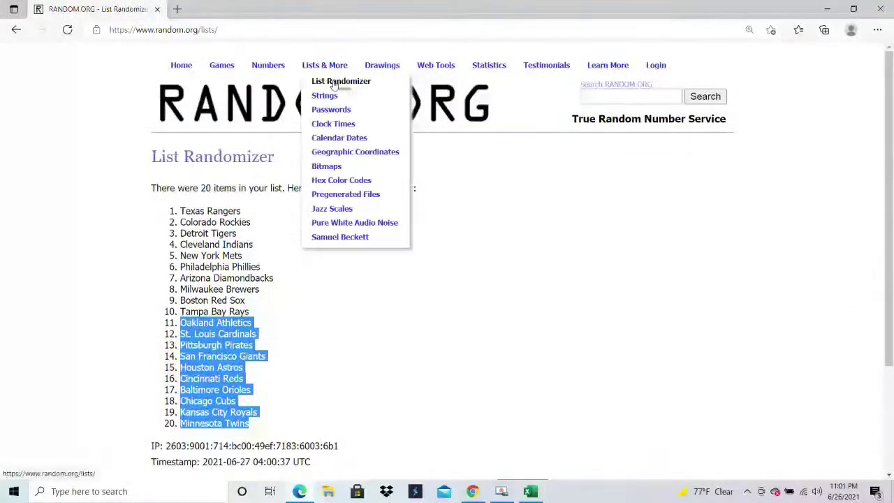
left_click(339, 81)
right_click(234, 327)
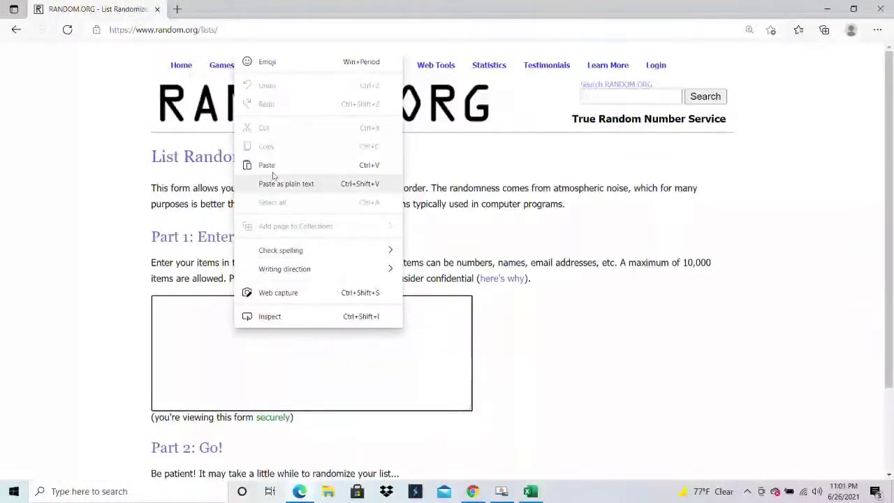
left_click(252, 163)
Randomize the list of ten teams seven times
scroll(183, 412, "down", 1)
scroll(181, 413, "down", 1)
left_click(180, 393)
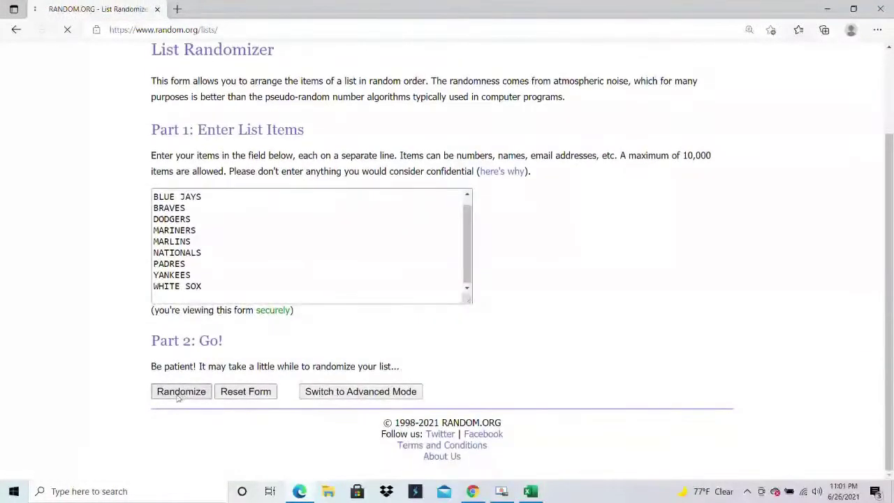
left_click(170, 404)
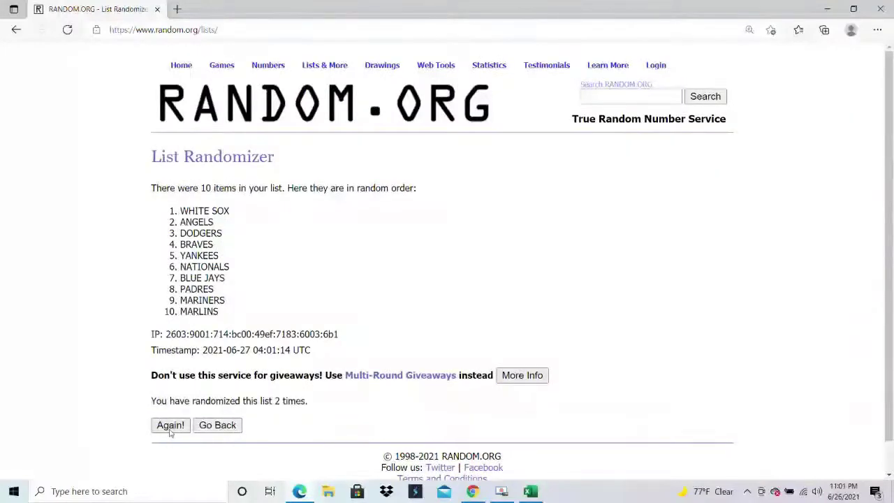
left_click(170, 426)
left_click(171, 425)
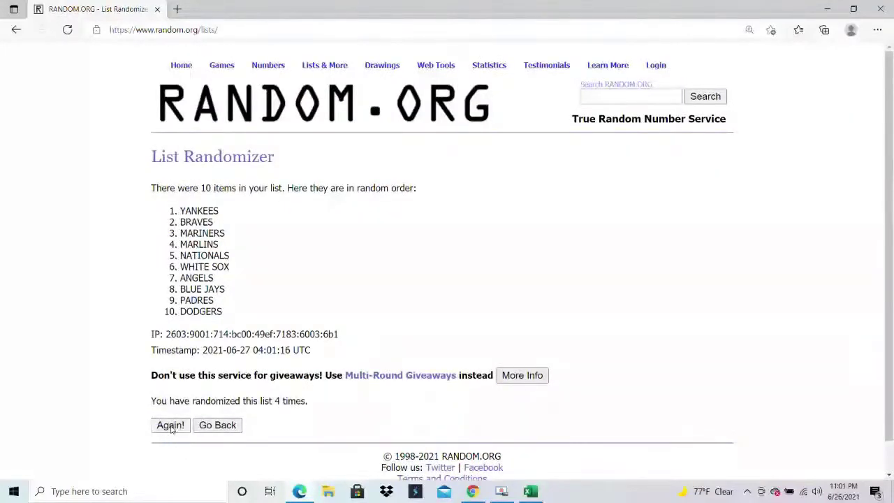
left_click(172, 426)
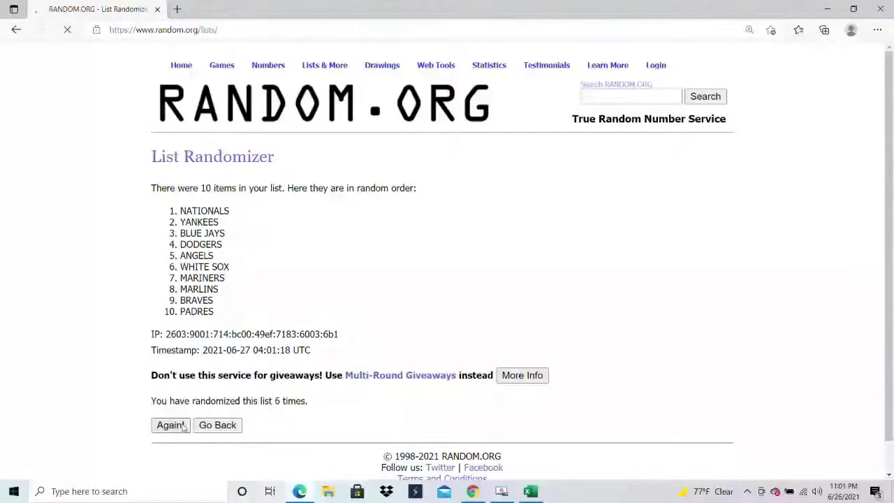
left_click(172, 427)
Copy the ten shuffled team names from the List Randomizer result
left_click_drag(214, 311, 180, 217)
right_click(188, 211)
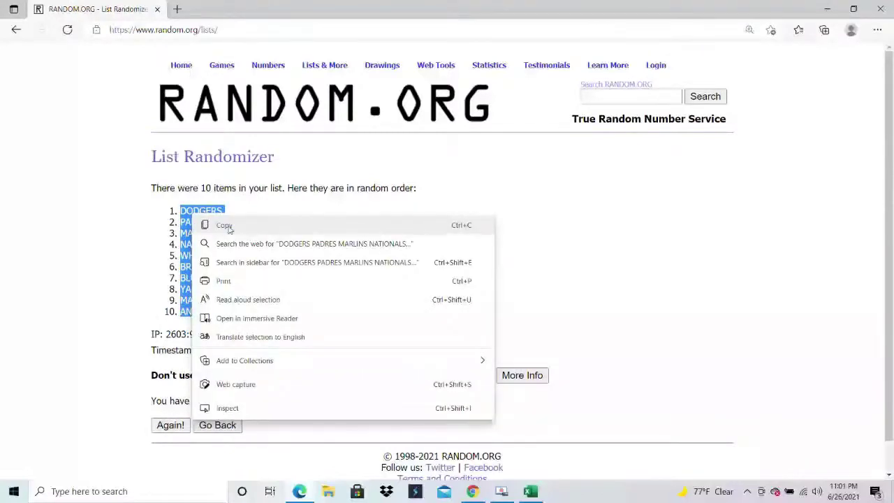
left_click(219, 226)
Switch to Excel, clear the old teams in B3:B12 and paste the shuffled teams as plain text starting at B3
left_click(531, 492)
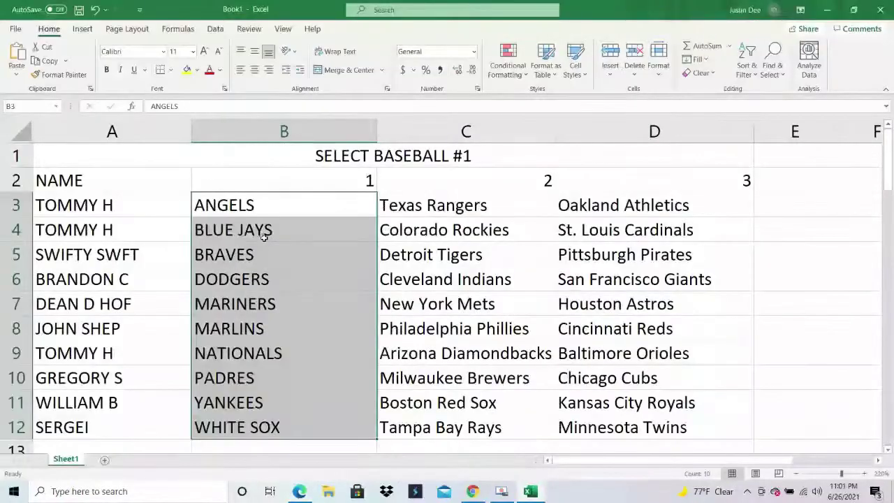
key("Delete")
right_click(256, 212)
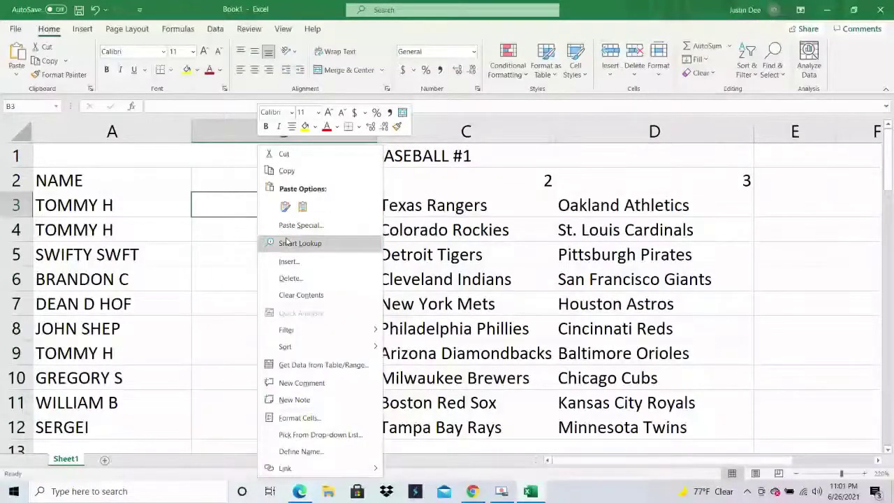
left_click(283, 225)
left_click(212, 165)
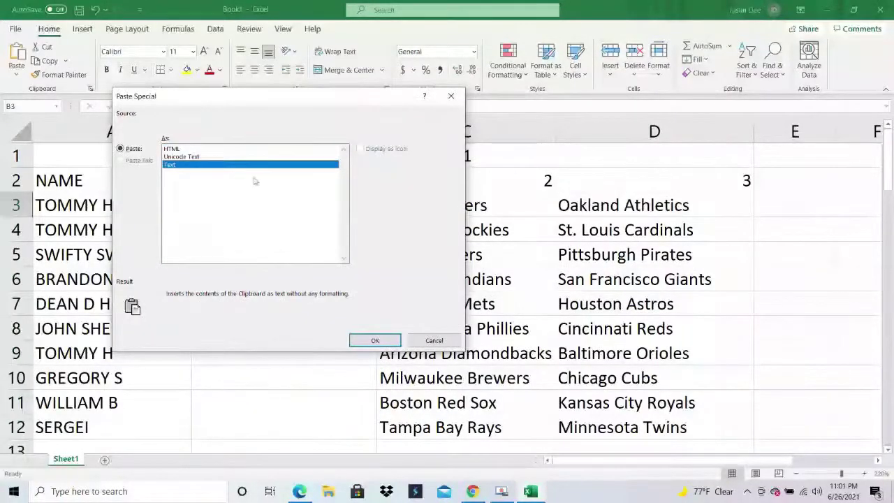
left_click(375, 340)
Copy the ten participant names in A3:A12
left_click_drag(171, 207, 146, 417)
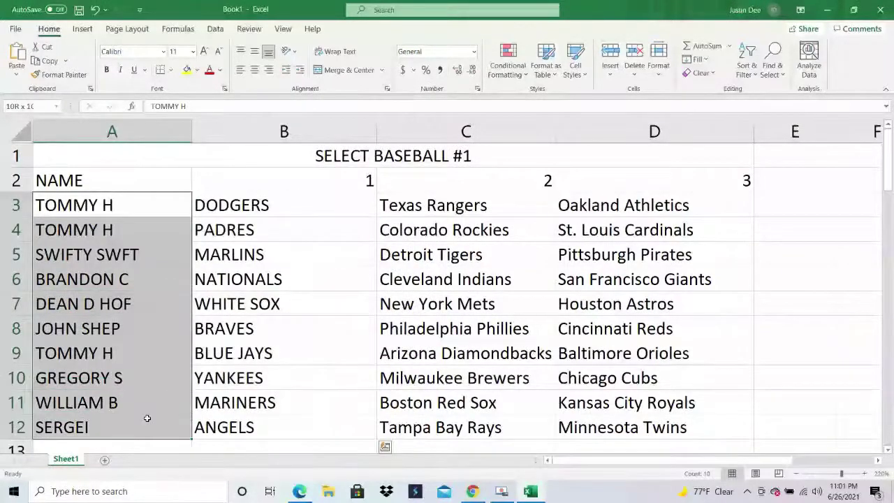
right_click(146, 422)
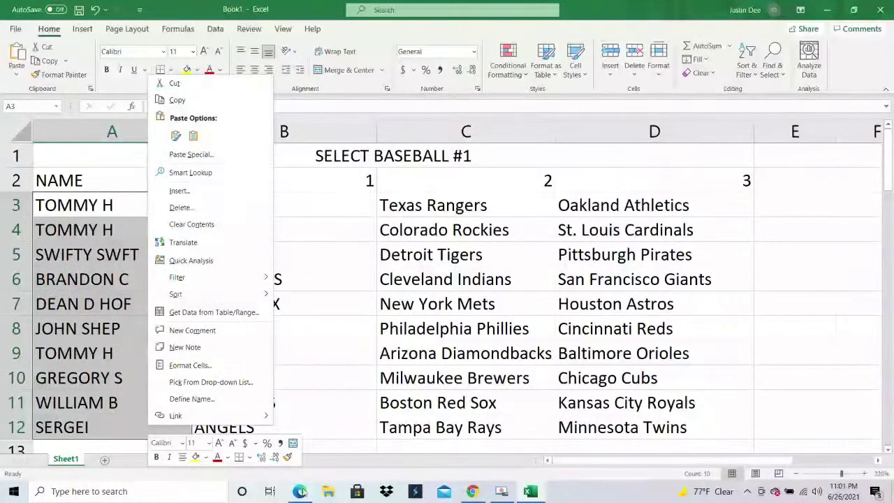
left_click(218, 100)
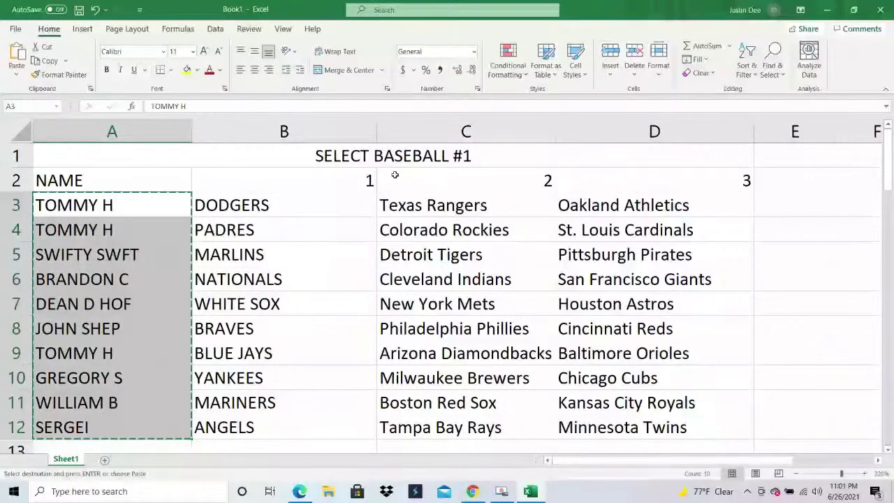
Switch to Edge, open a new List Randomizer form and paste the ten participant names as list items
left_click(299, 493)
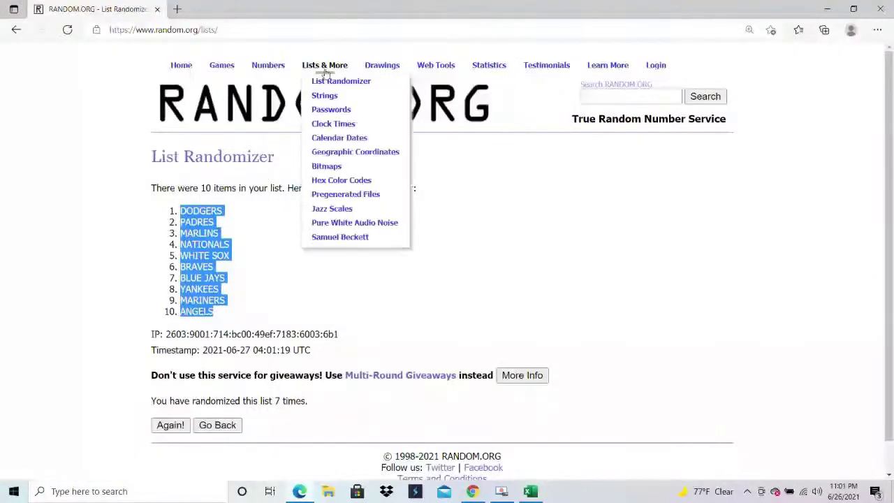
mouse_move(324, 65)
left_click(340, 81)
left_click(190, 308)
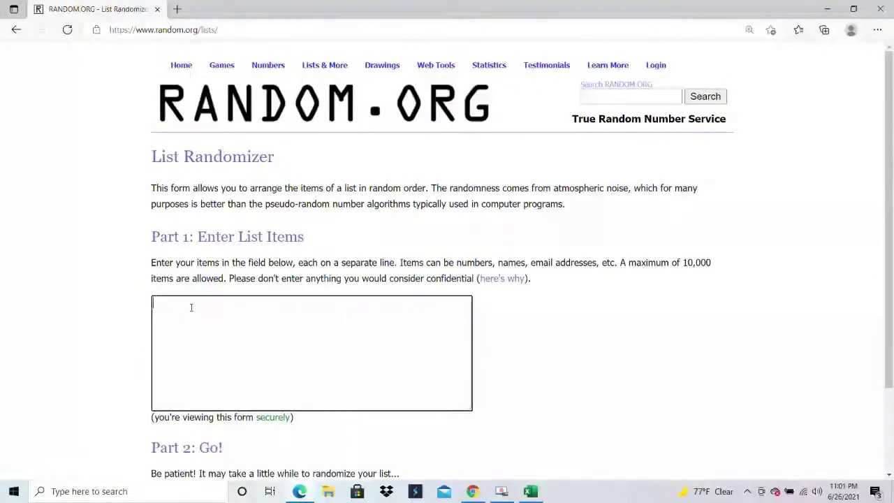
right_click(191, 309)
left_click(223, 145)
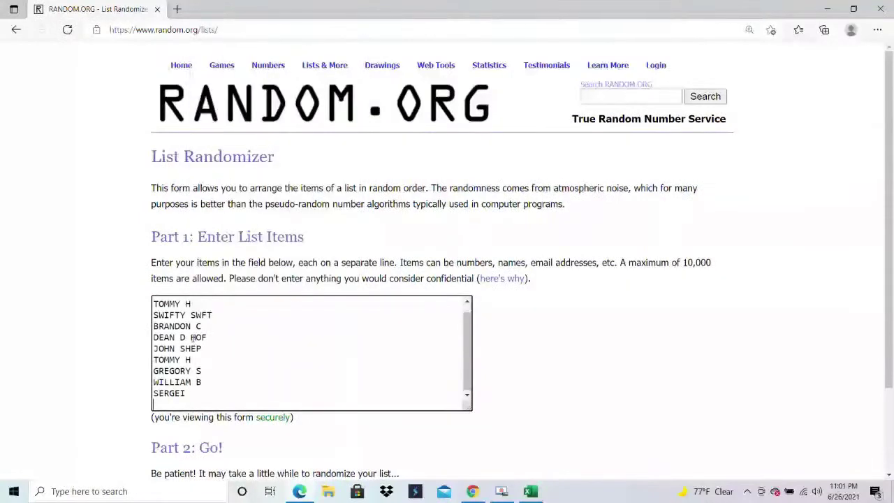
Randomize the list of ten participant names seven times
scroll(149, 420, "down", 2)
left_click(178, 394)
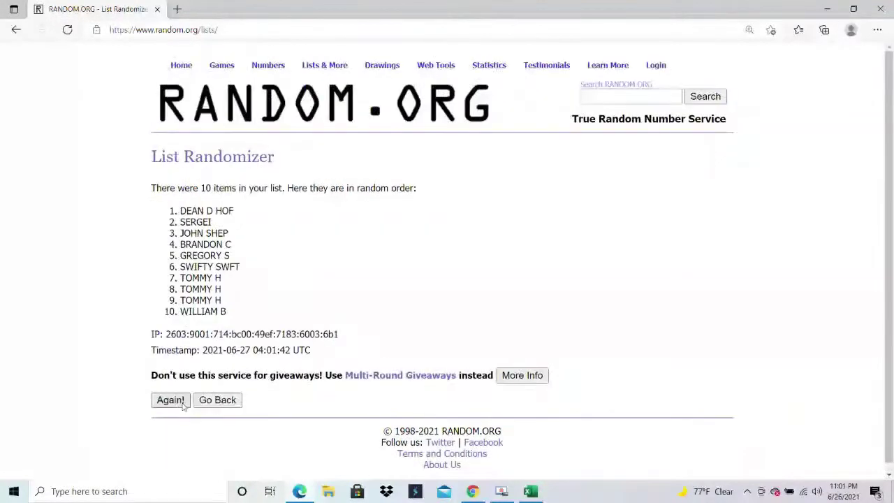
left_click(175, 403)
left_click(170, 426)
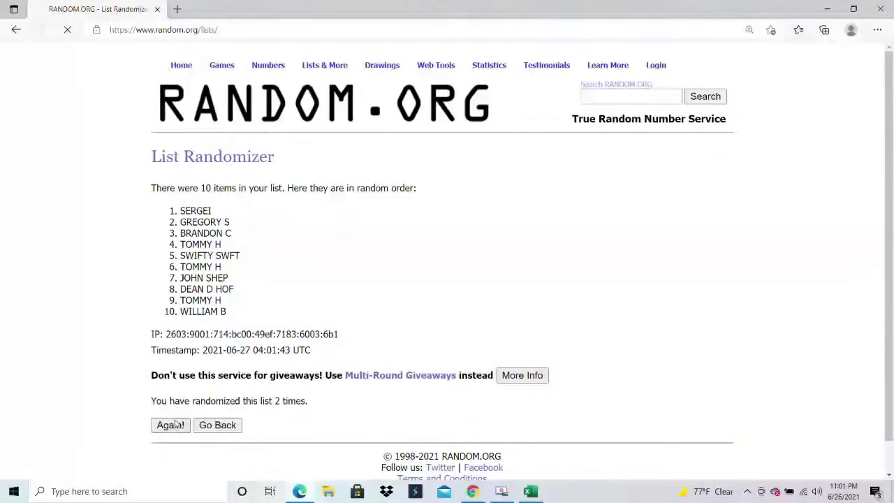
left_click(168, 428)
left_click(172, 426)
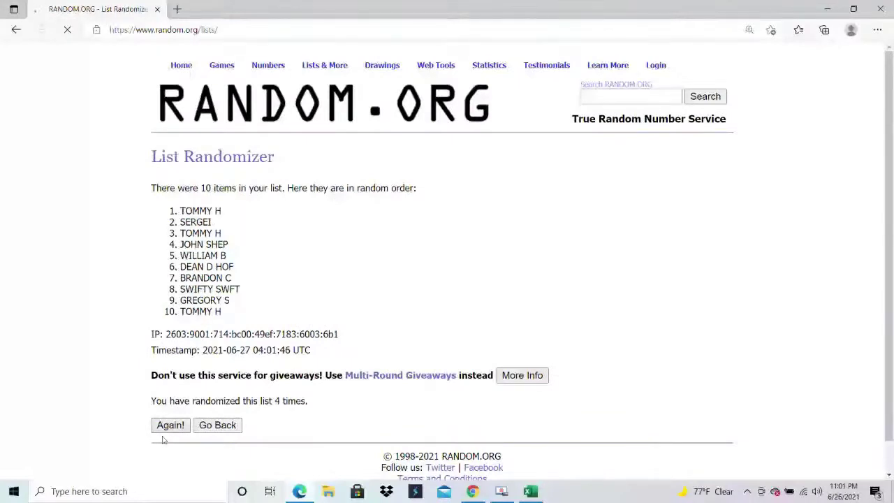
left_click(176, 423)
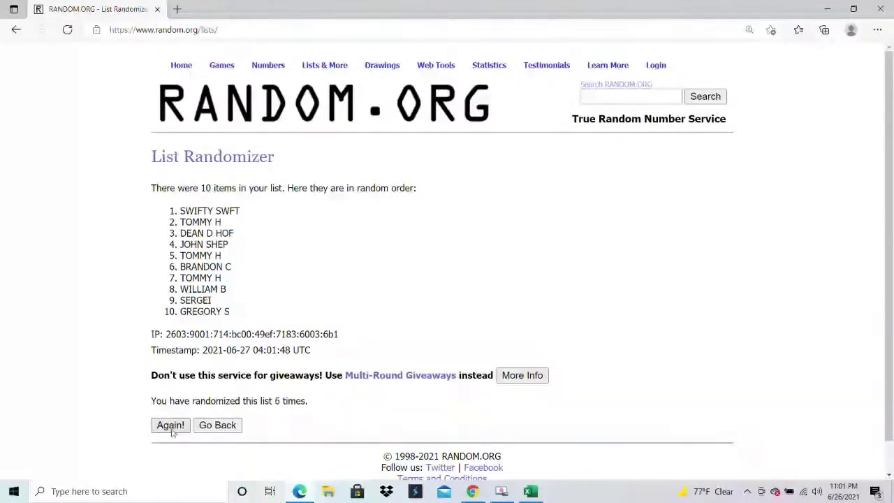
left_click(171, 426)
Copy the ten shuffled participant names from the List Randomizer result
left_click_drag(227, 315, 179, 210)
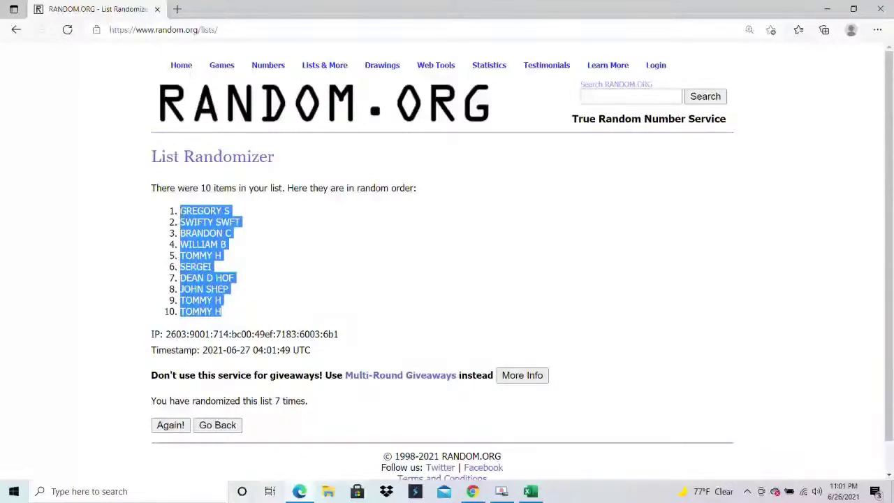
right_click(200, 207)
left_click(209, 219)
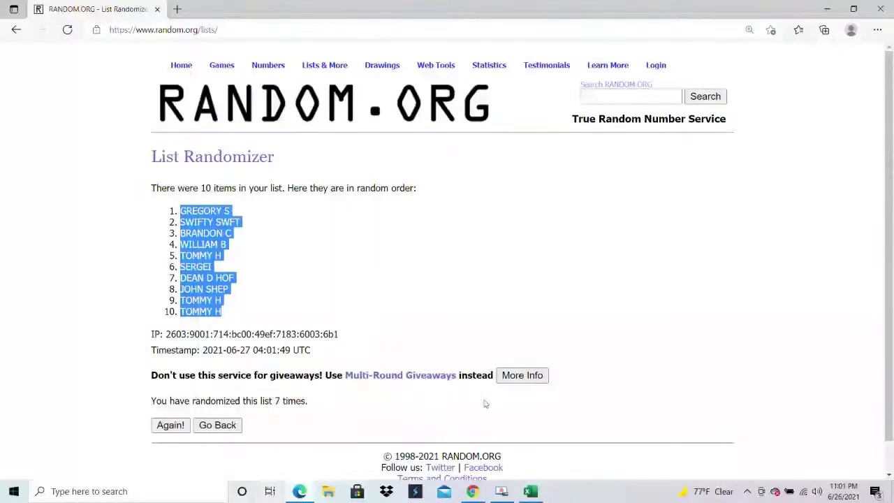
Switch to Excel, clear the old names in A3:A12 and paste the shuffled names as plain text starting at A3
left_click(531, 491)
key("Delete")
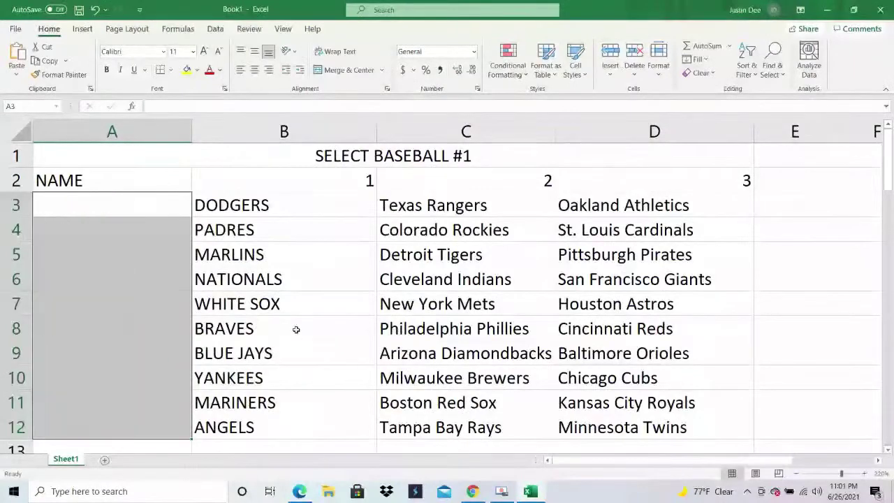
left_click(167, 205)
right_click(168, 205)
left_click(204, 225)
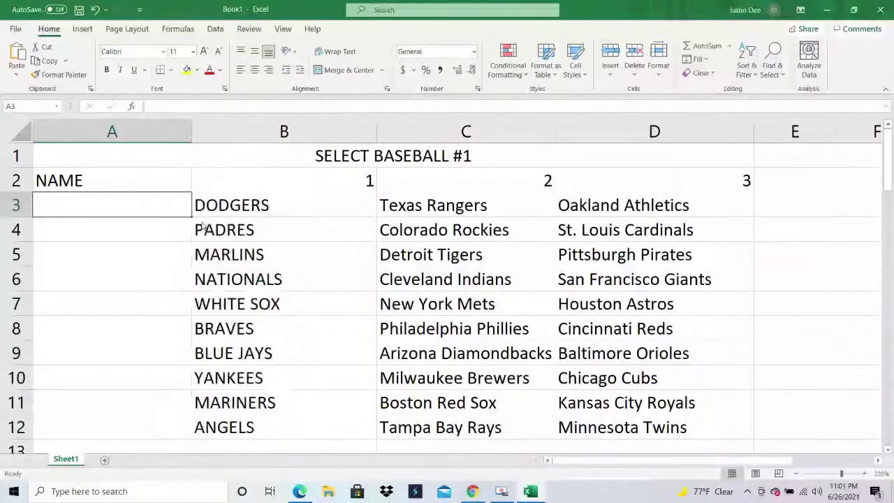
left_click(140, 158)
left_click(288, 334)
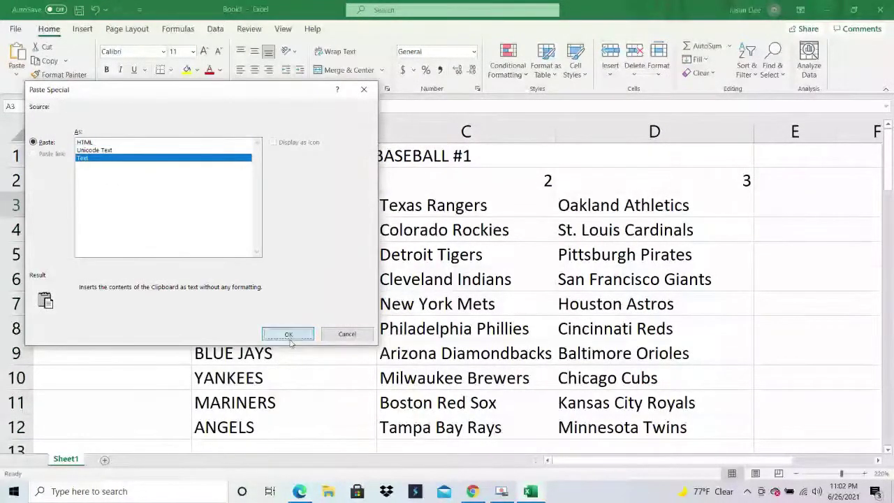
Apply All Borders to the whole table in A1:D12, including the title row, and deselect the range
left_click_drag(587, 428, 98, 155)
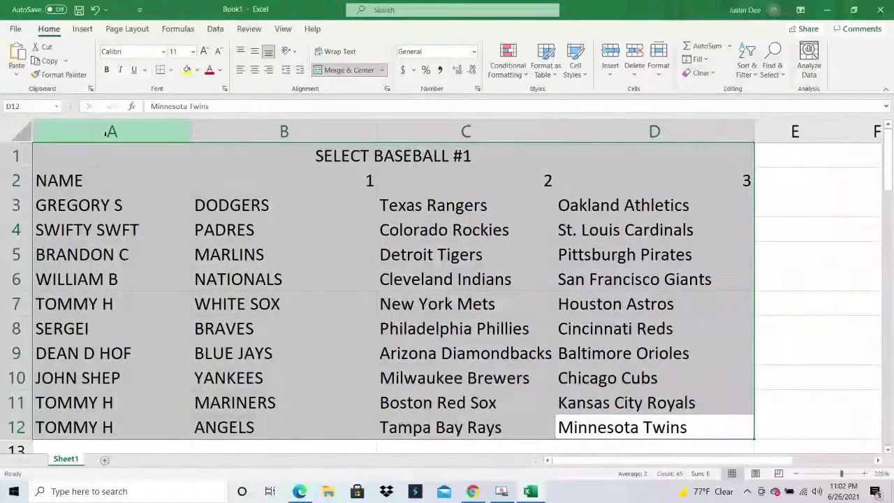
left_click(171, 69)
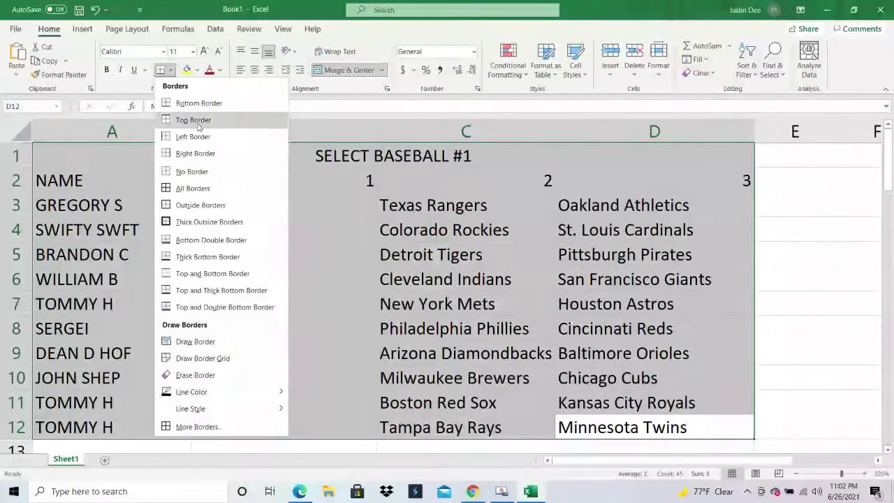
left_click(193, 188)
left_click(259, 228)
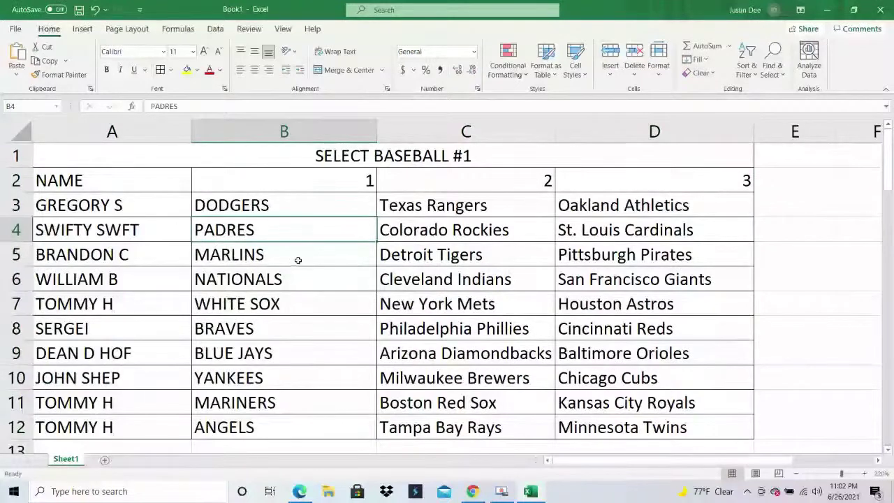